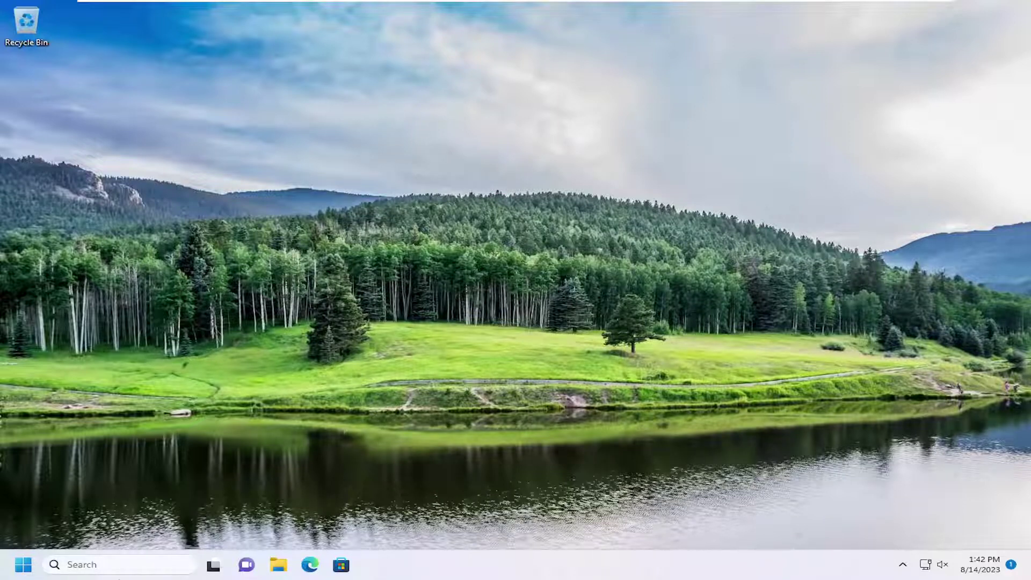
# Step: Open Settings and view the Ethernet connection's network profile, currently set to Public network
pyautogui.click(117, 569)
pyautogui.write('settings')
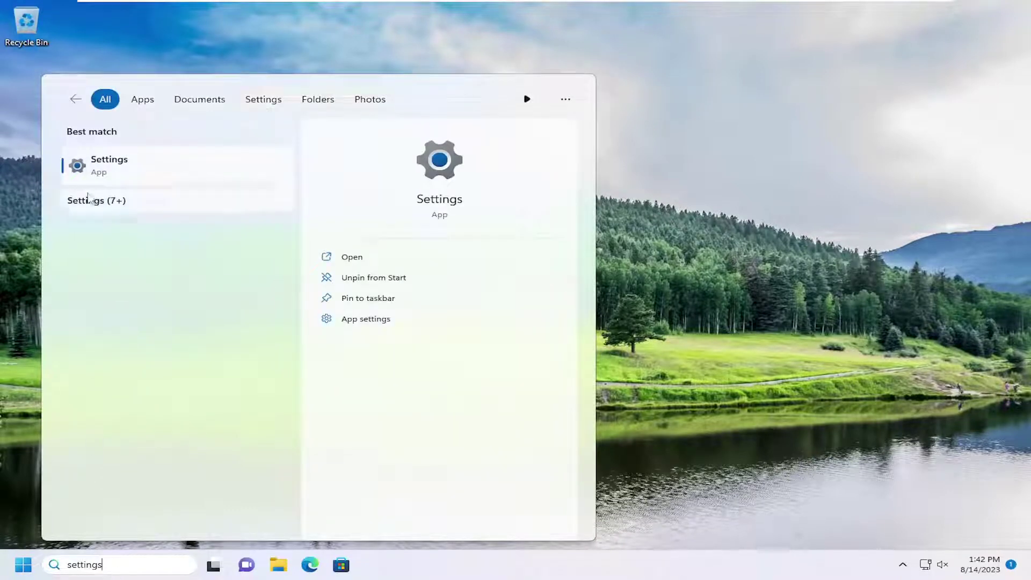
pyautogui.click(131, 171)
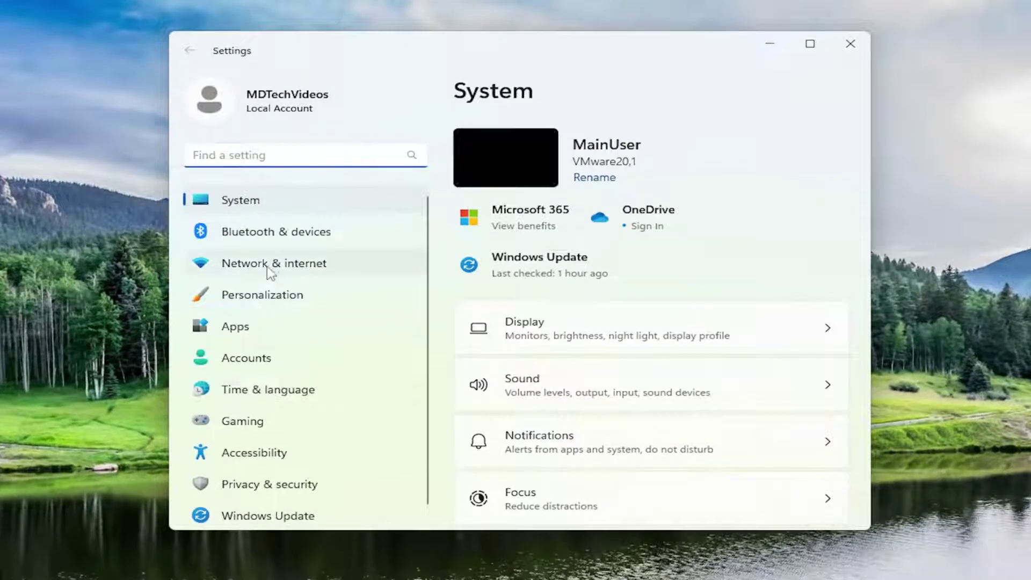
pyautogui.click(268, 265)
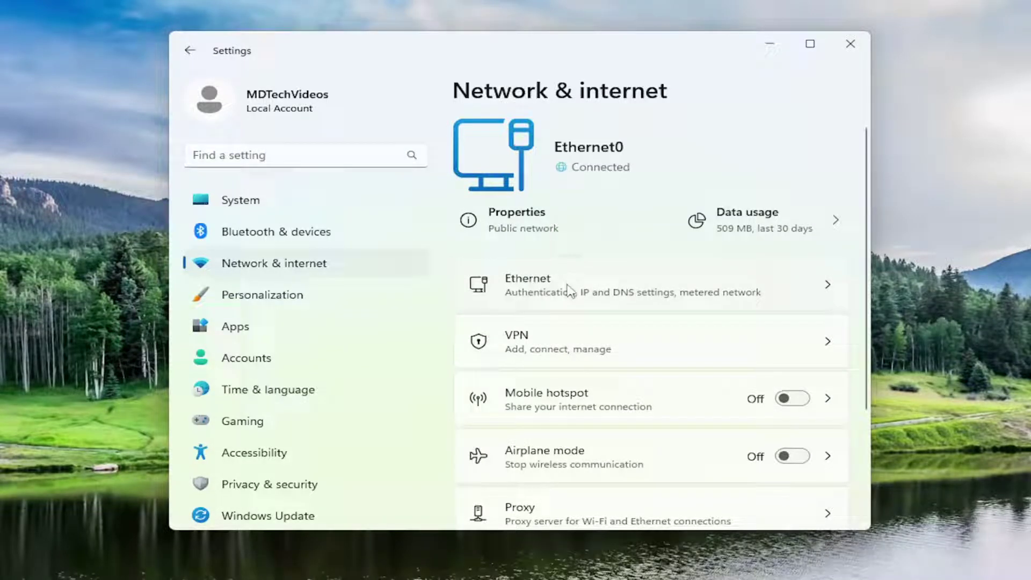
pyautogui.click(539, 291)
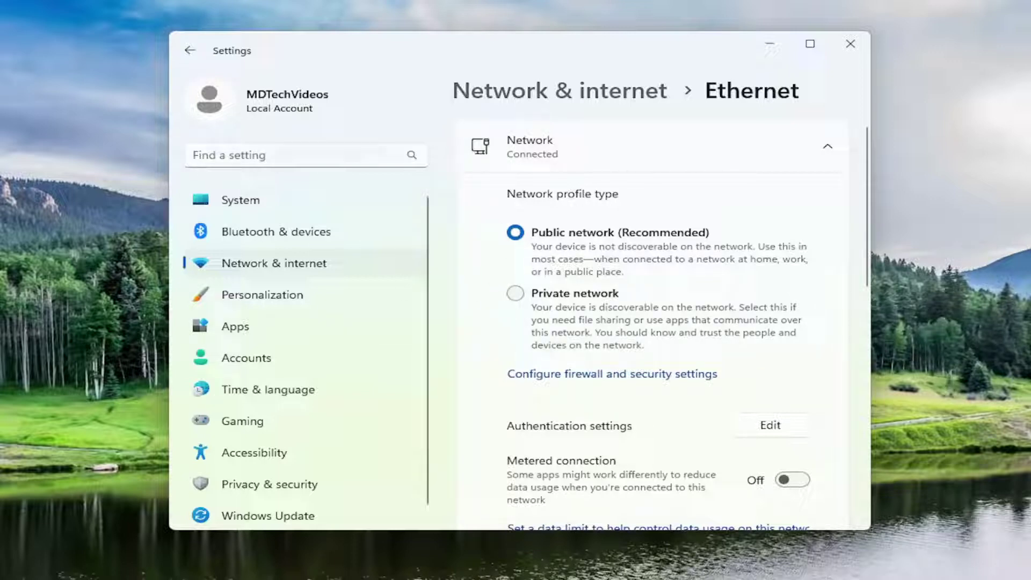
# Step: Search 'troubleshoot' in Settings and run the Printer troubleshooter from the Other troubleshooters list
pyautogui.click(193, 155)
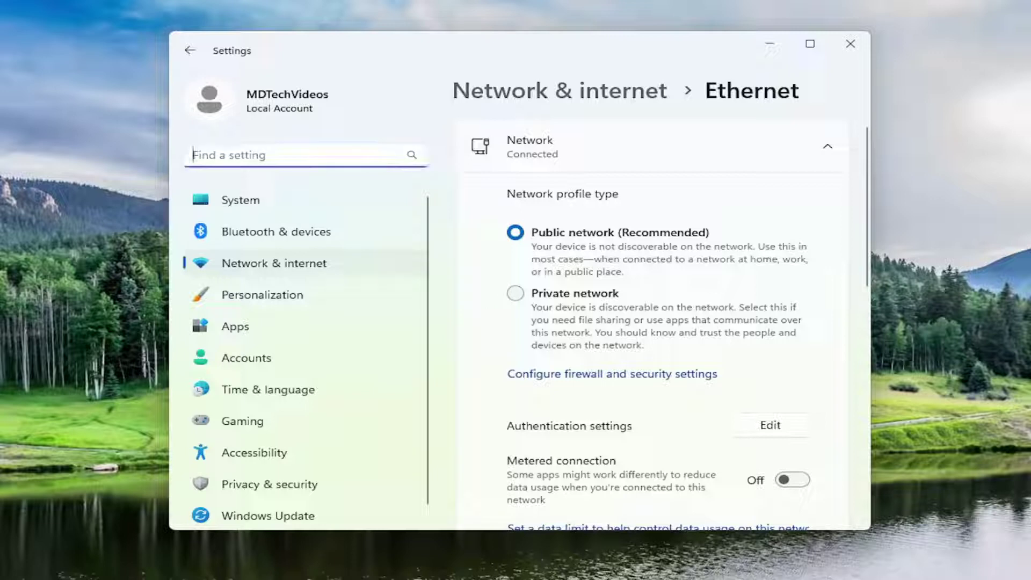
pyautogui.write('troubleshoot')
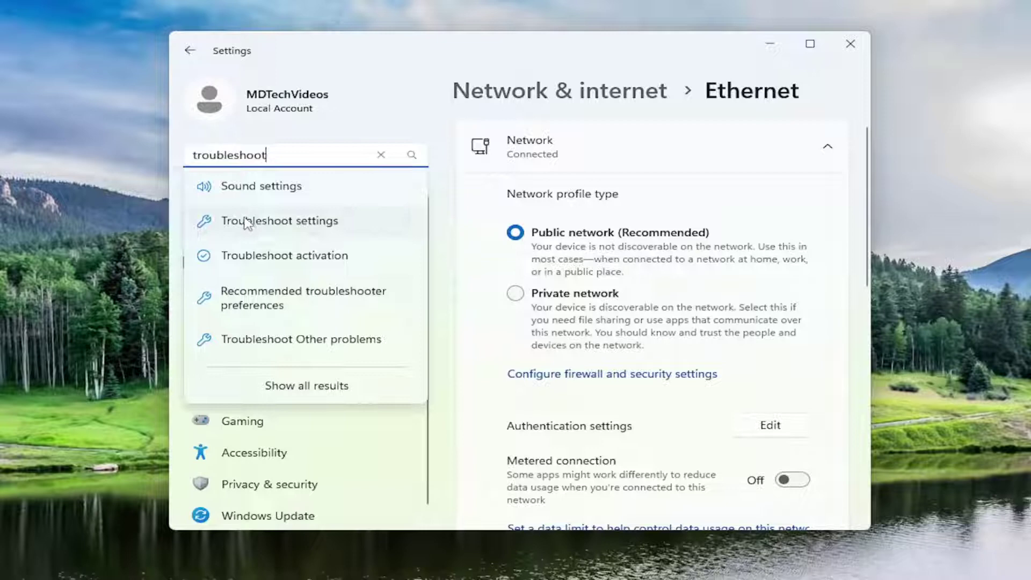
pyautogui.click(304, 344)
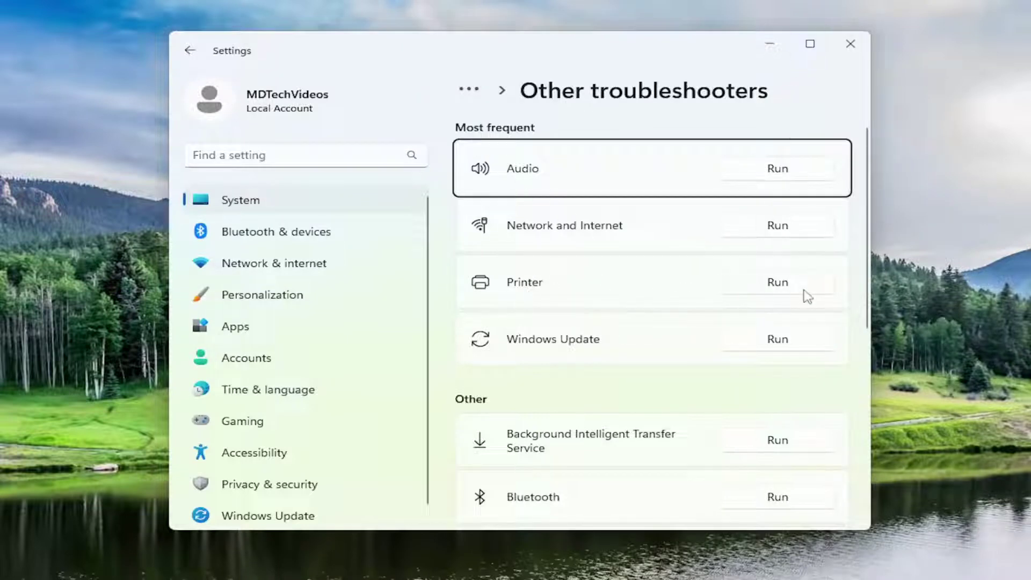
pyautogui.click(765, 288)
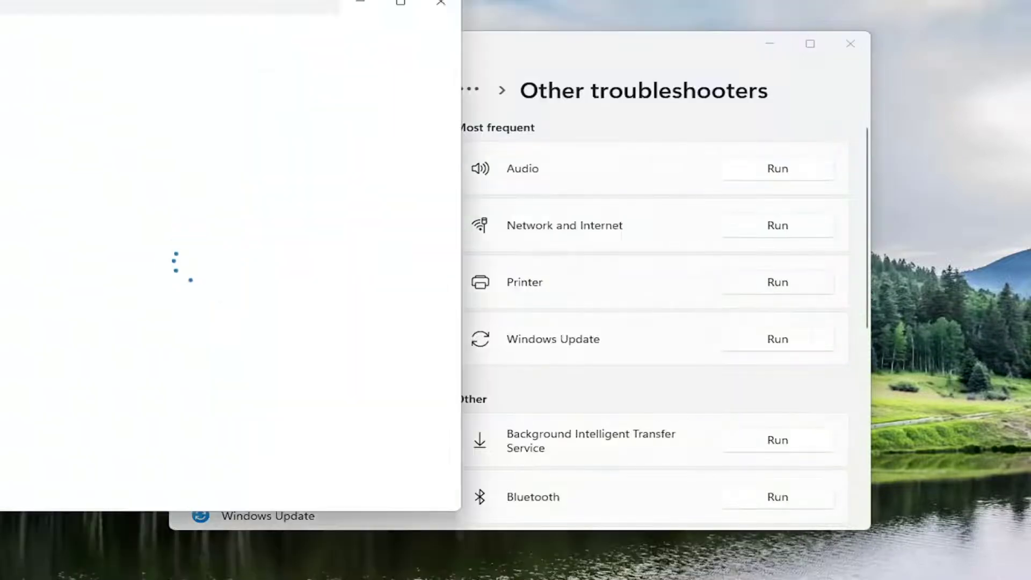
# Step: Centre the Get Help window and consent to running the printer diagnostics
pyautogui.moveTo(164, 10); pyautogui.dragTo(508, 31)
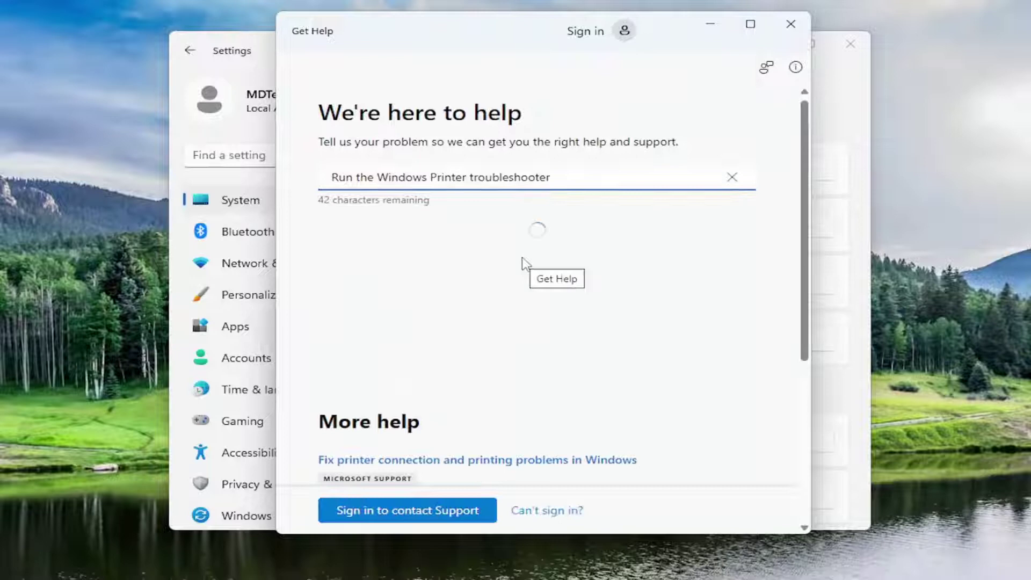
pyautogui.scroll(-5, 524, 263)
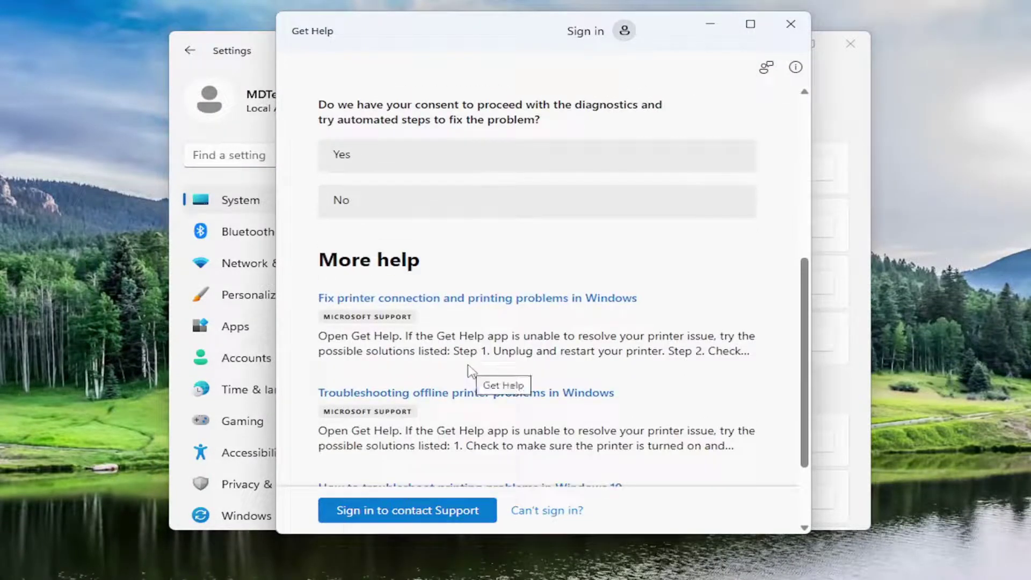
pyautogui.scroll(-2, 471, 370)
pyautogui.scroll(8, 472, 370)
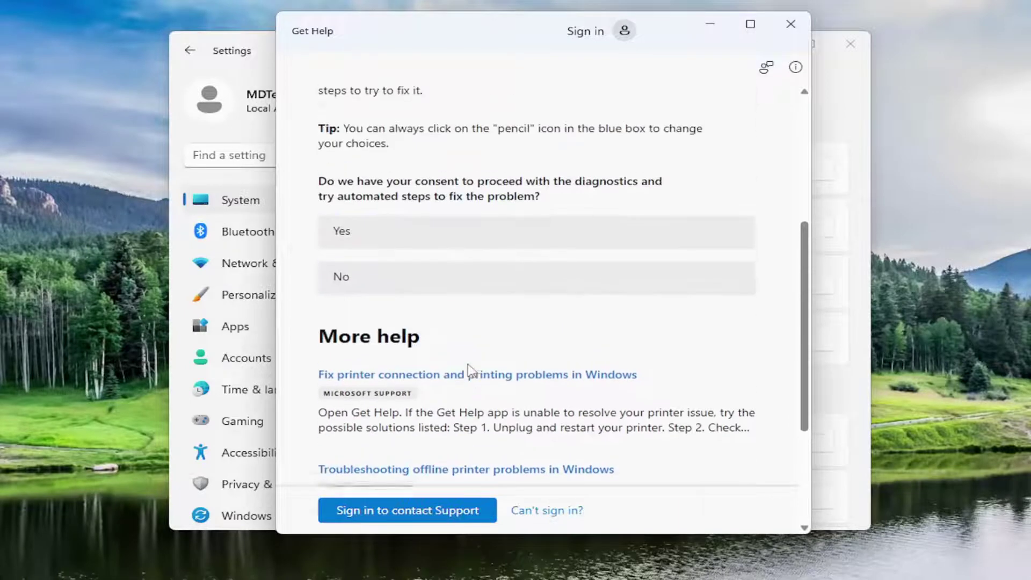
pyautogui.scroll(-3, 471, 369)
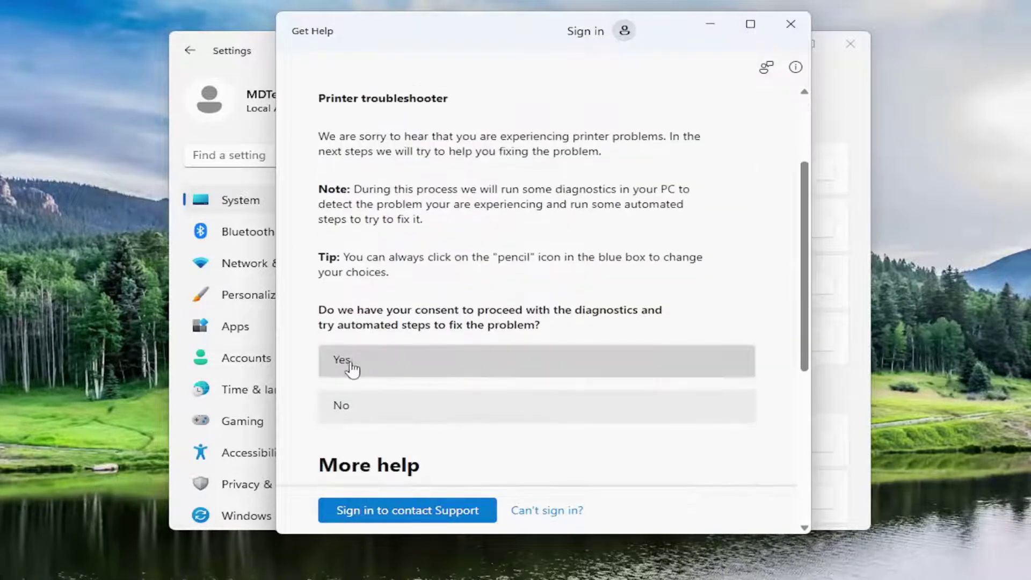
pyautogui.click(347, 368)
# Step: Report that power cycling didn't help and the printer isn't listed, then close Get Help
pyautogui.scroll(-5, 422, 225)
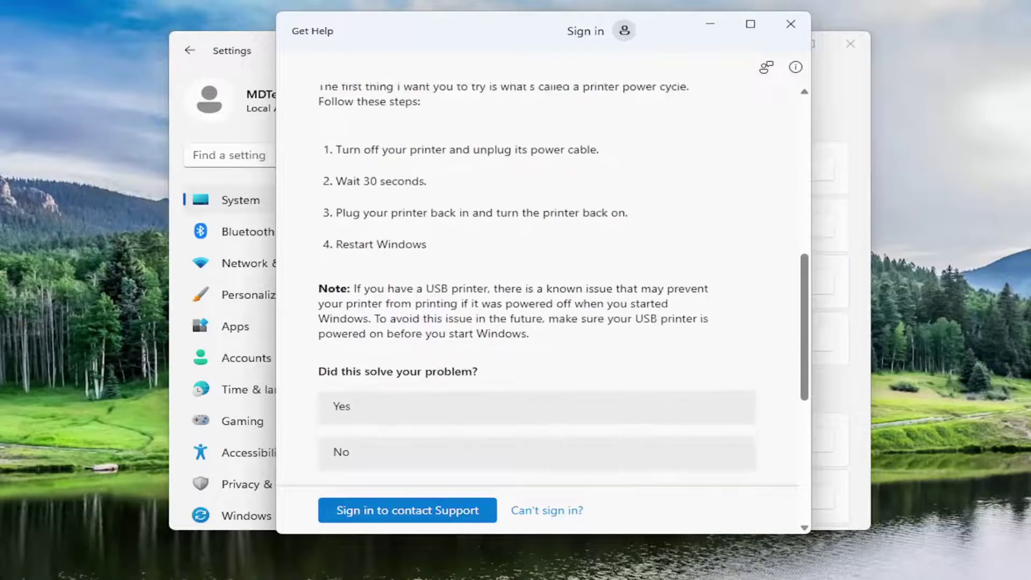
pyautogui.scroll(-3, 537, 295)
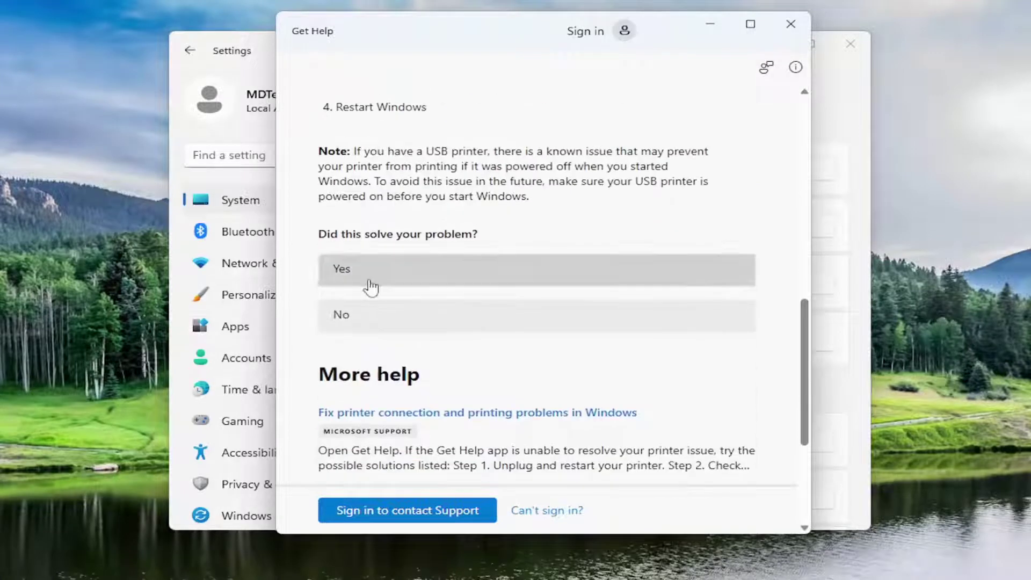
pyautogui.click(370, 280)
pyautogui.click(371, 306)
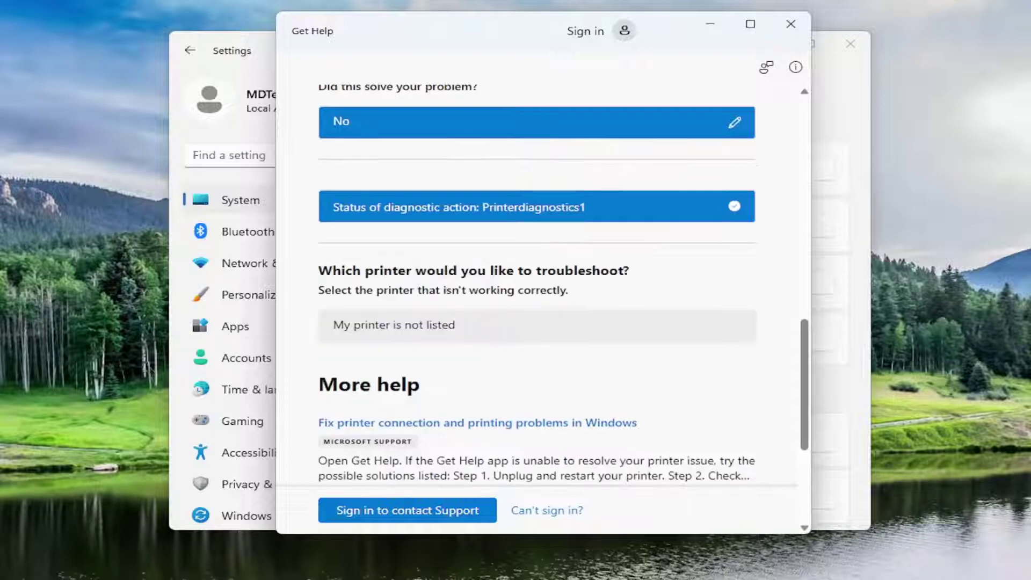
pyautogui.scroll(2, 584, 285)
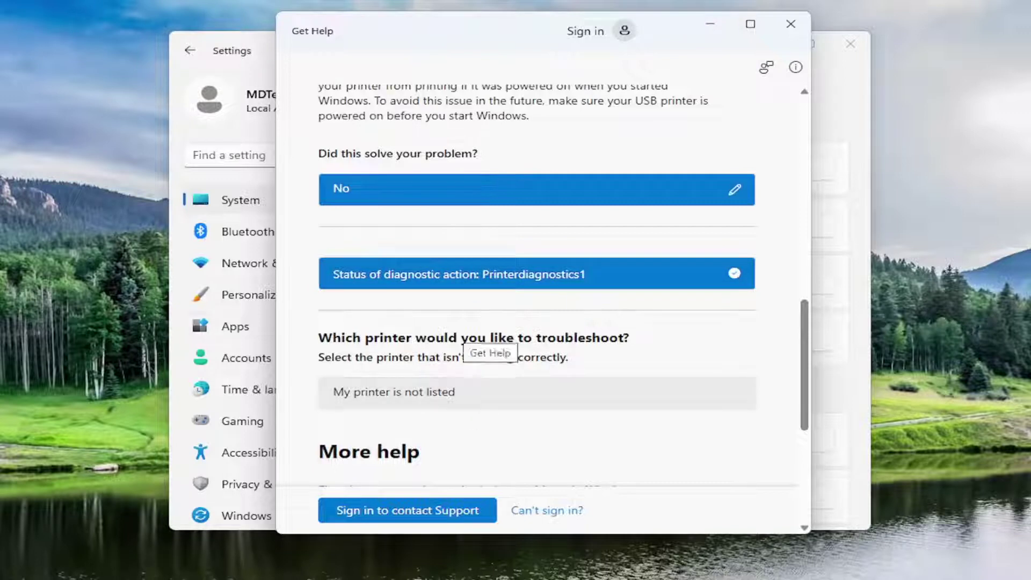
pyautogui.scroll(1, 483, 344)
pyautogui.scroll(-1, 460, 338)
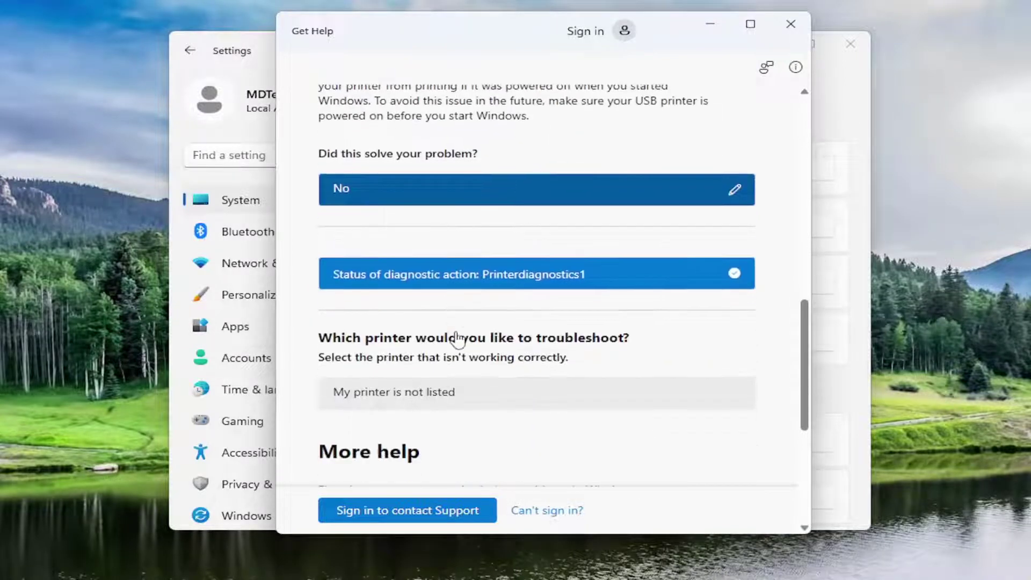
pyautogui.click(463, 391)
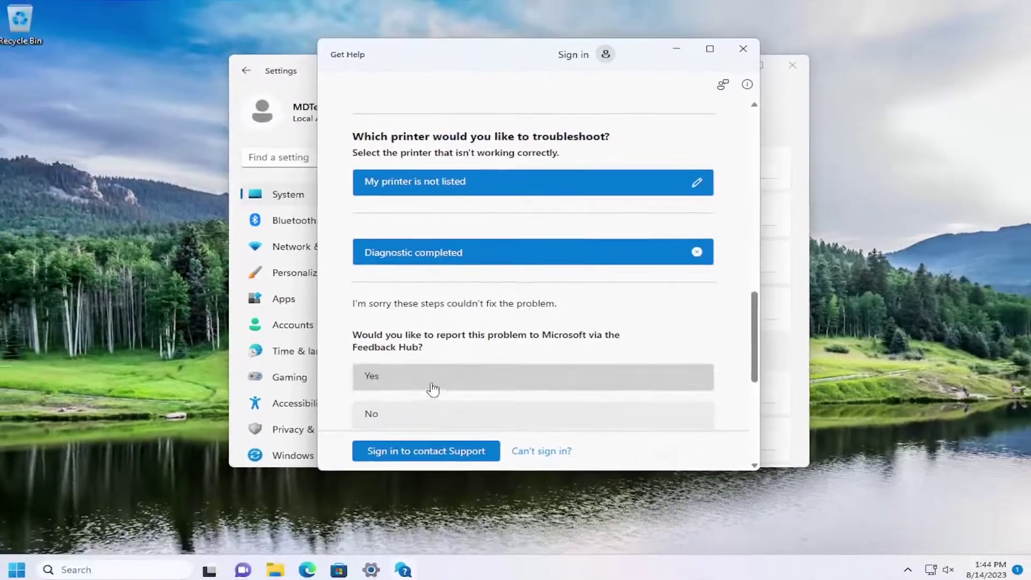
pyautogui.scroll(-3, 539, 266)
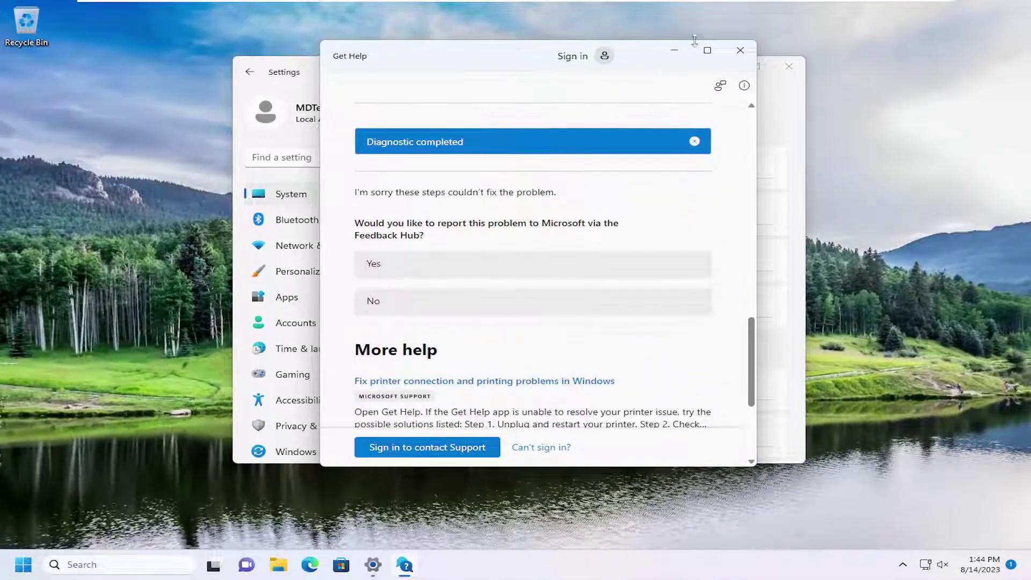
pyautogui.click(739, 50)
# Step: Close Settings and launch Command Prompt as administrator
pyautogui.click(788, 65)
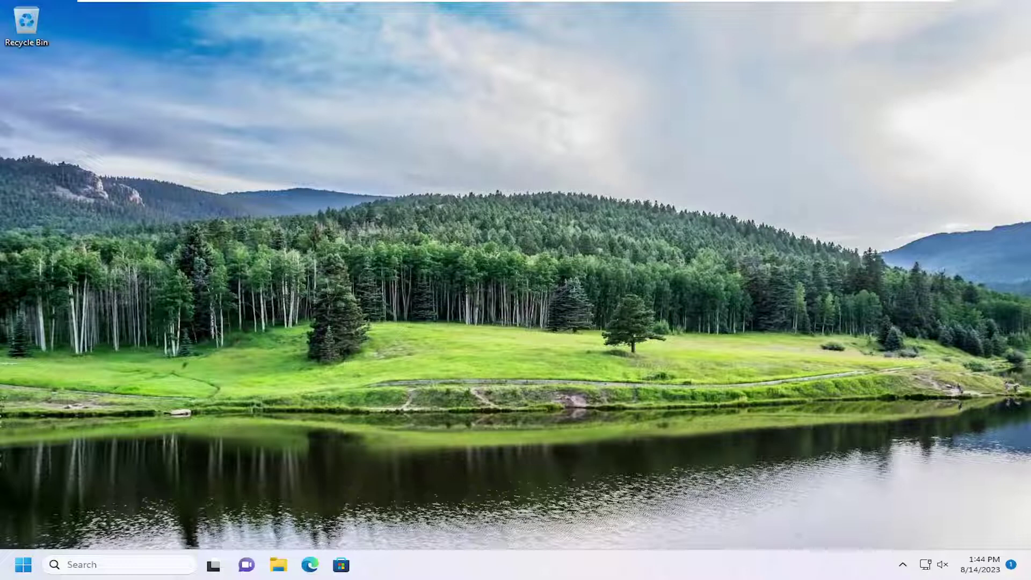
pyautogui.click(108, 567)
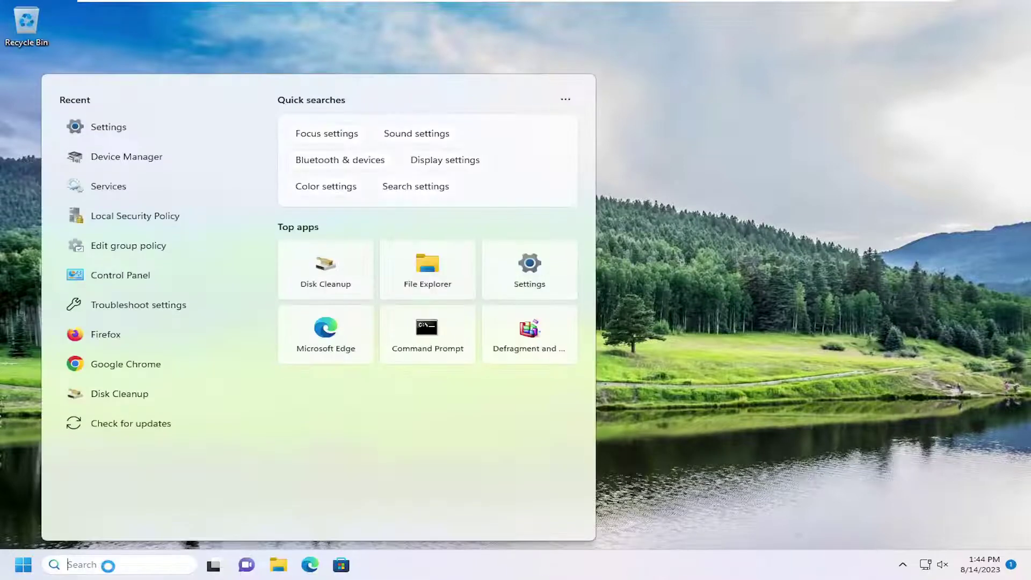
pyautogui.write('cmd')
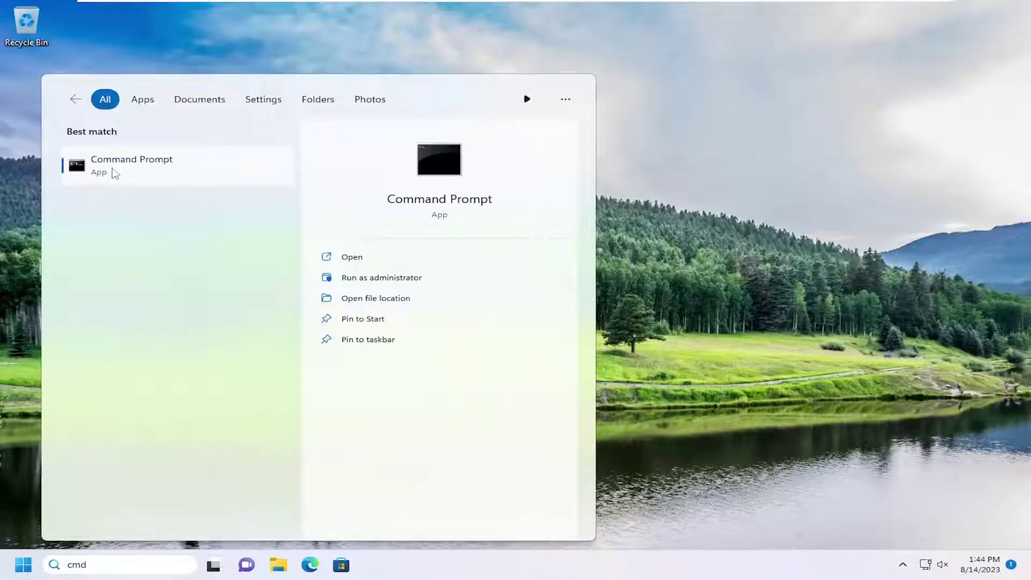
pyautogui.rightClick(118, 166)
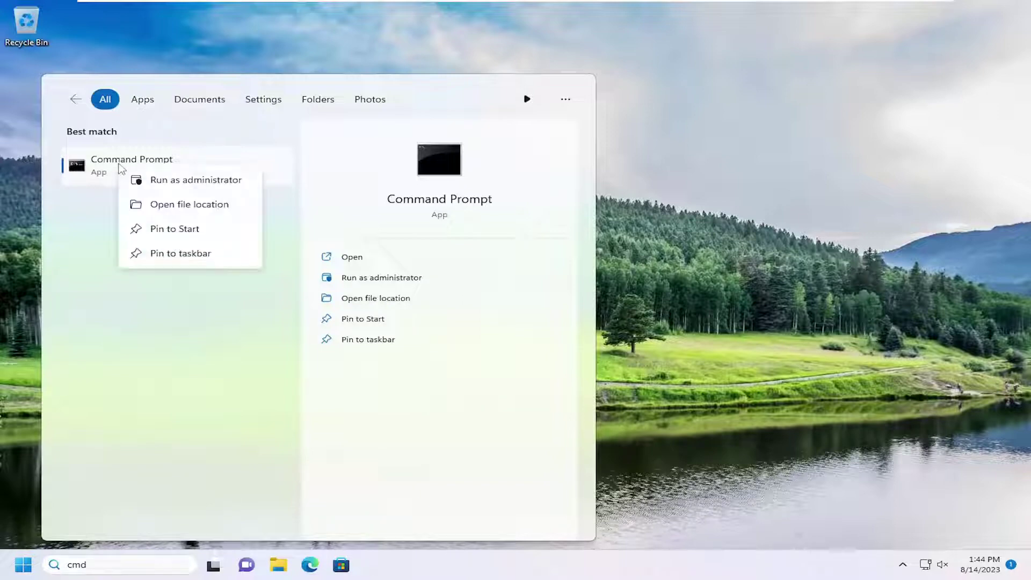
pyautogui.click(182, 183)
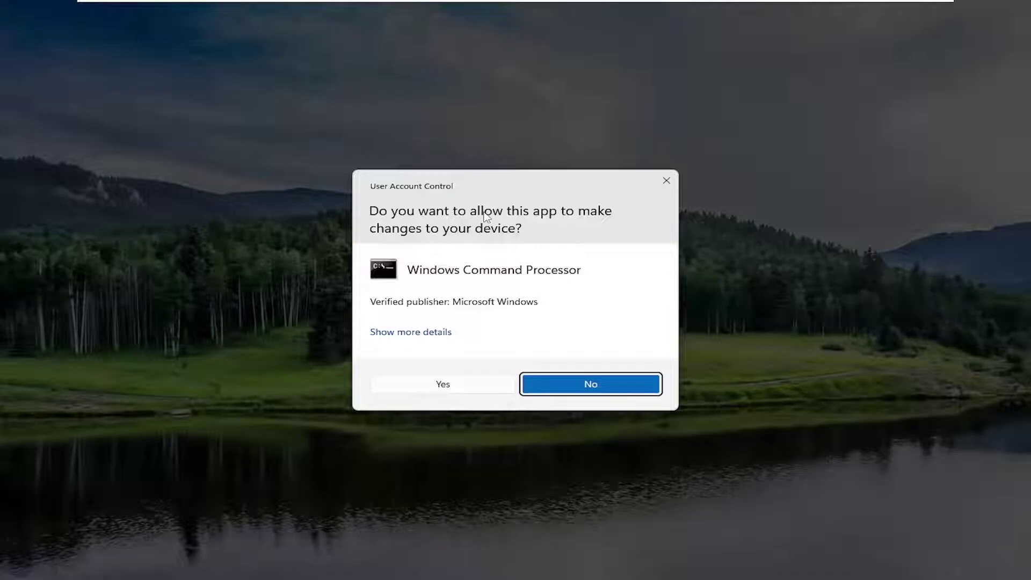
pyautogui.click(463, 390)
# Step: Run msdt.exe /id PrinterDiagnostic with automatic repairs; it finds no problem and is closed
pyautogui.moveTo(426, 37); pyautogui.dragTo(543, 112)
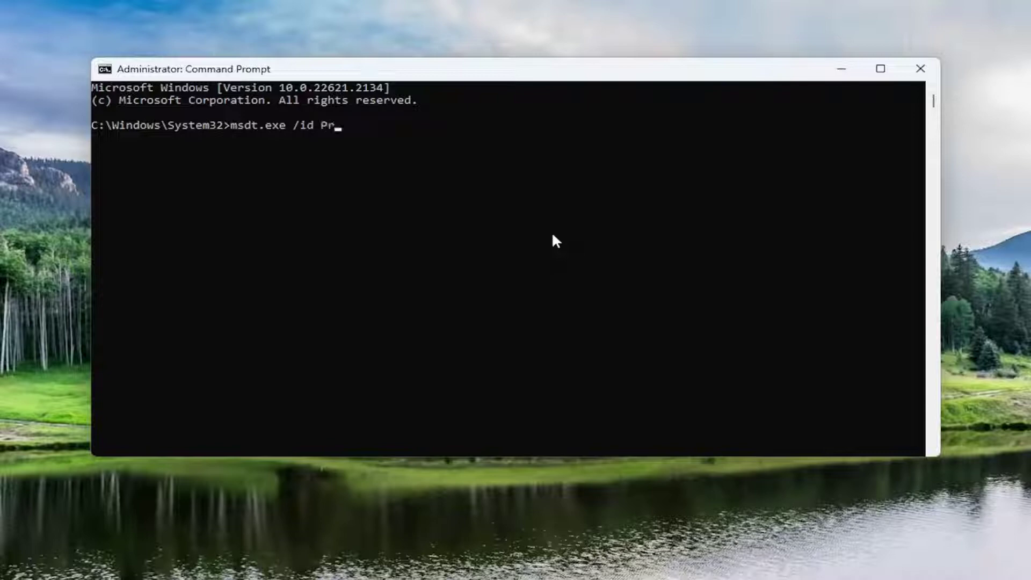
pyautogui.write('interDiagnostic')
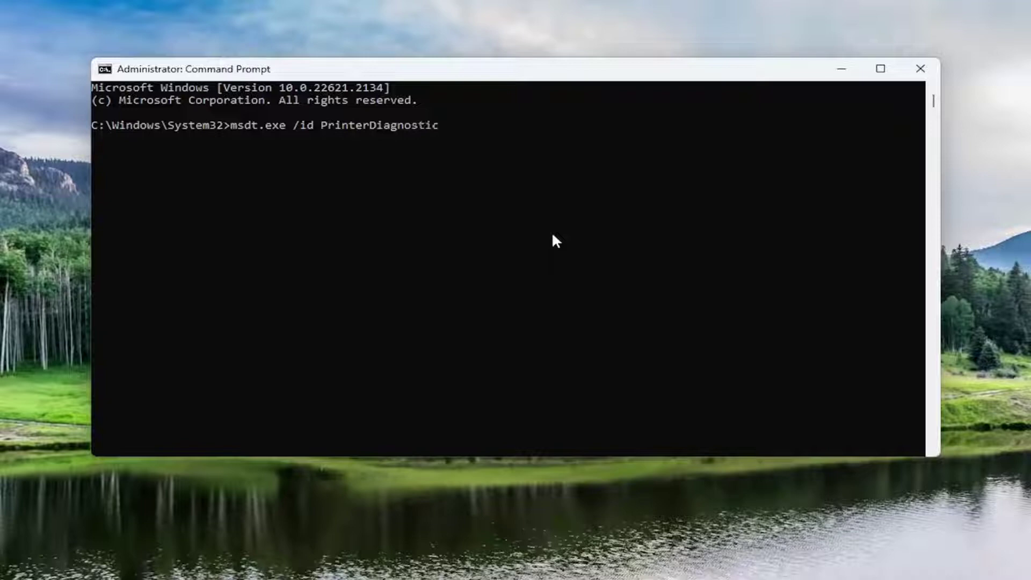
pyautogui.press('Return')
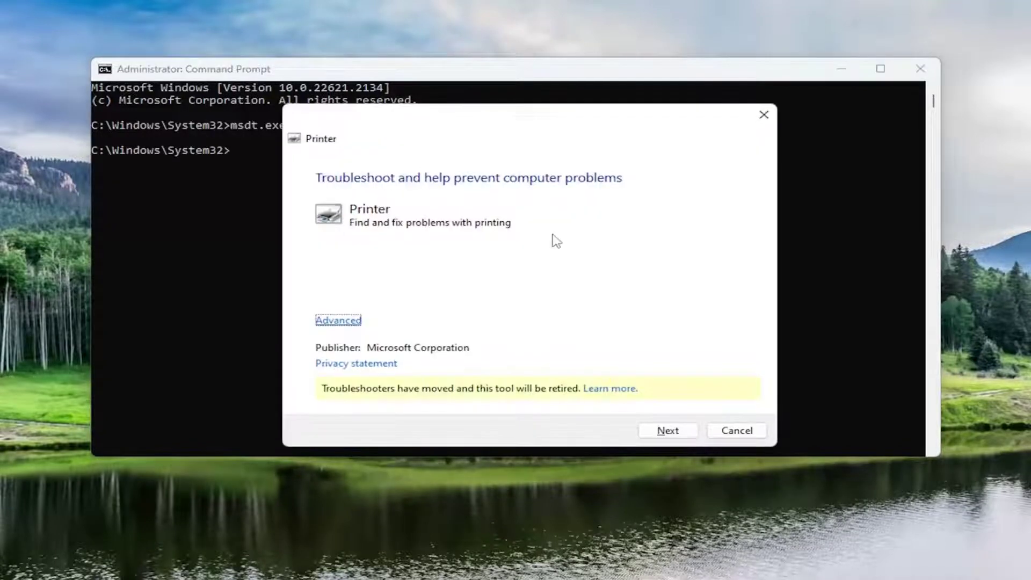
pyautogui.click(330, 322)
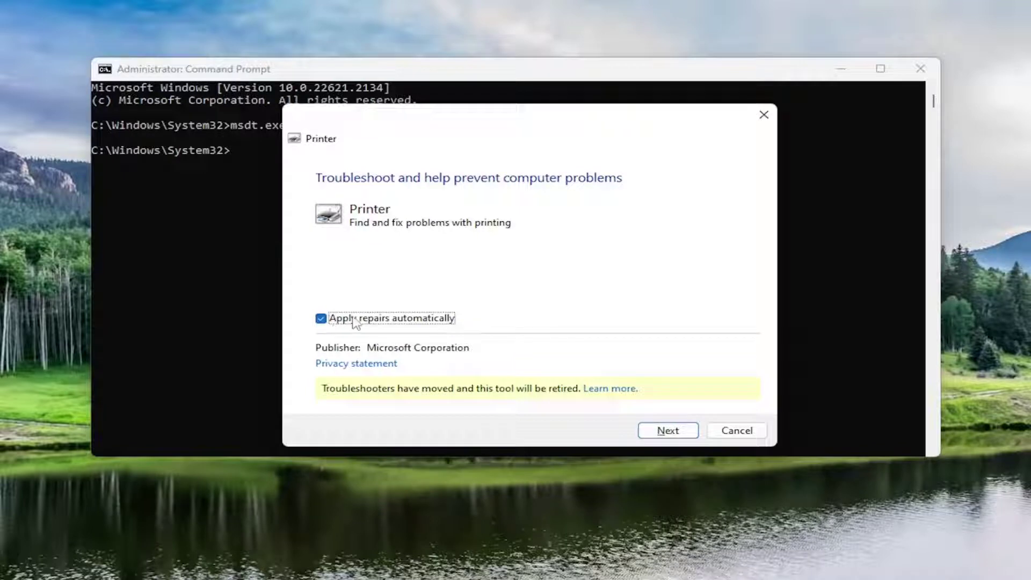
pyautogui.click(668, 429)
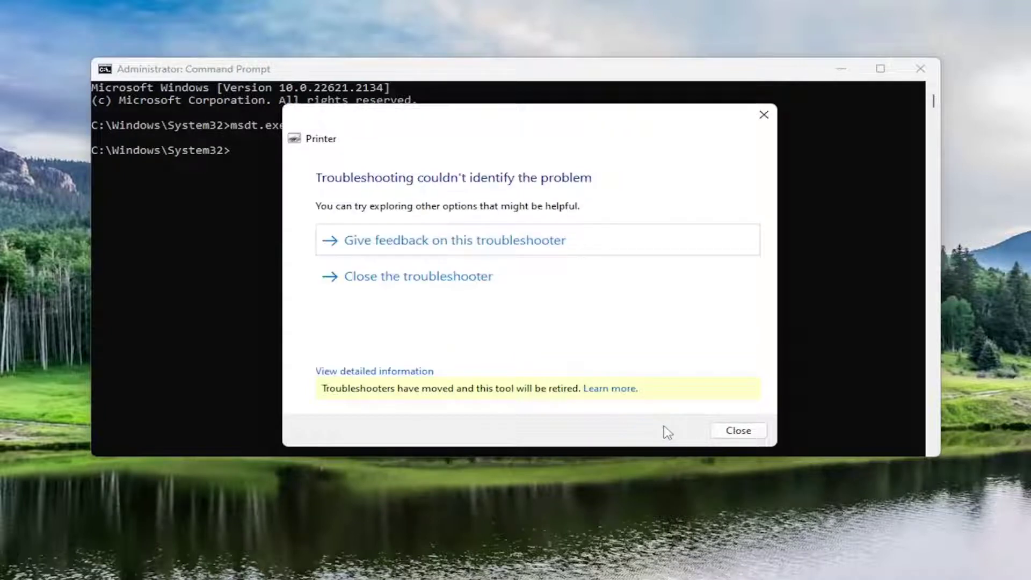
pyautogui.click(746, 432)
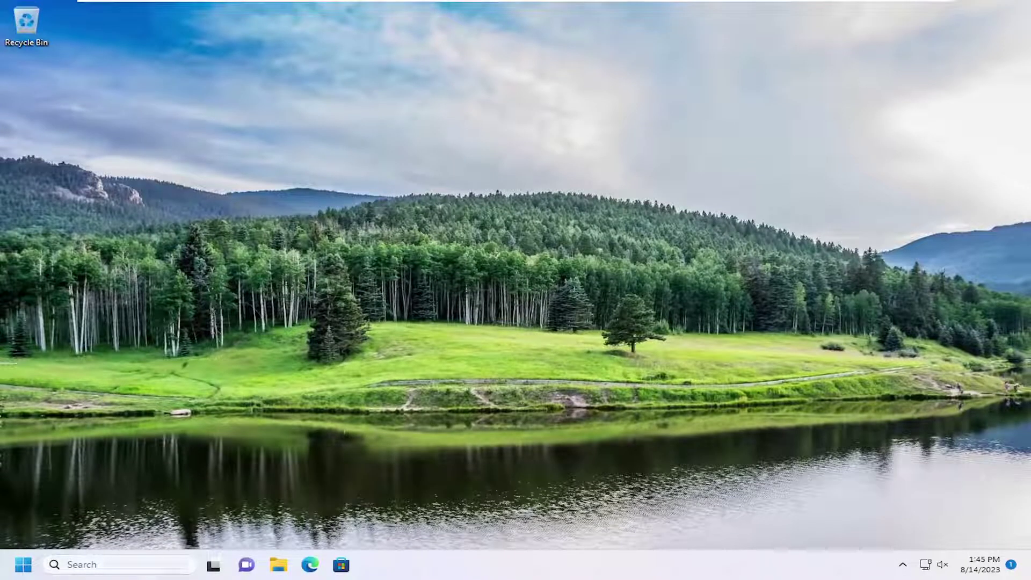
# Step: Open the Services console and the Print Spooler service properties
pyautogui.click(100, 561)
pyautogui.write('services')
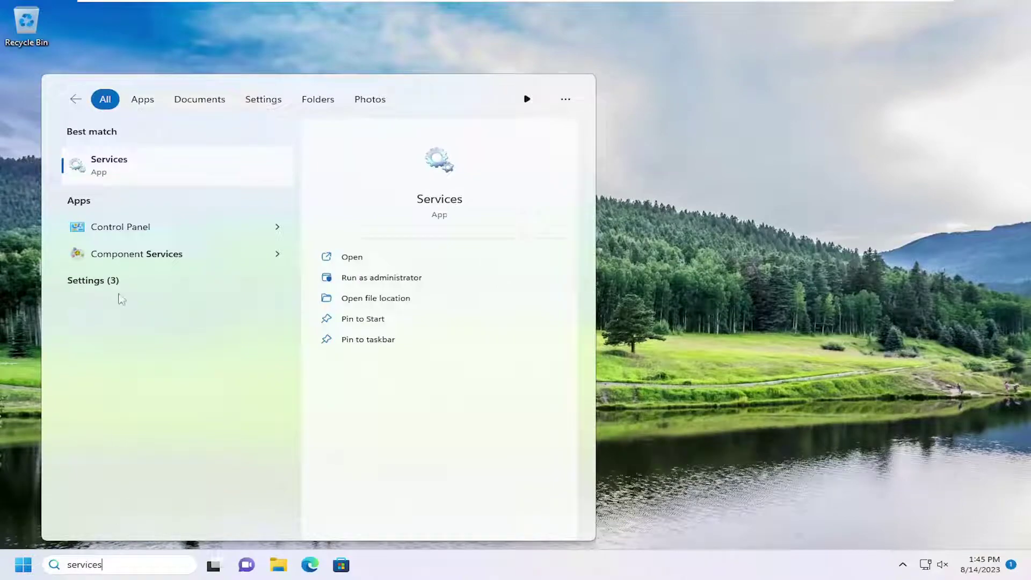
pyautogui.click(107, 165)
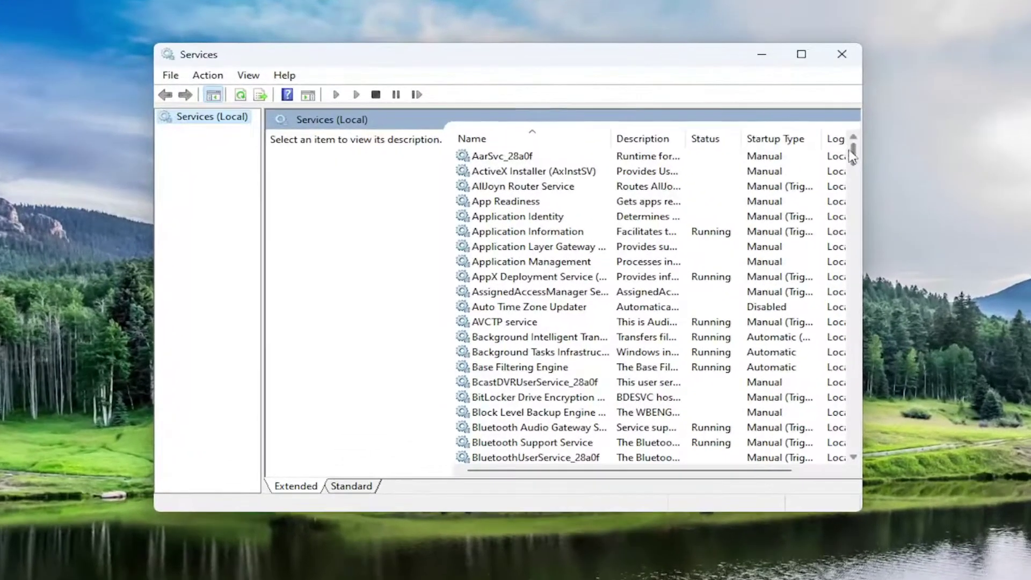
pyautogui.moveTo(779, 137); pyautogui.dragTo(792, 267)
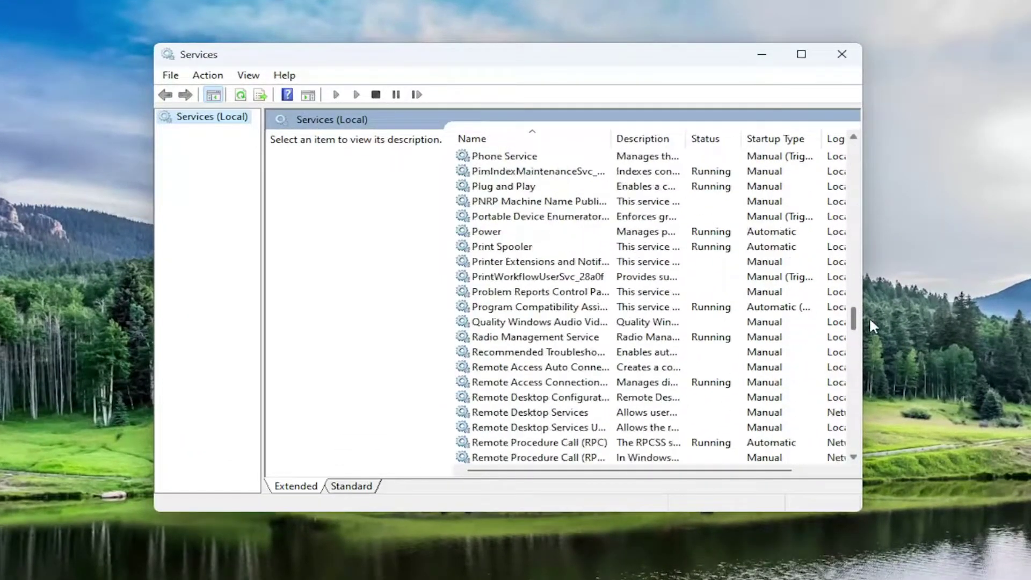
pyautogui.click(502, 248)
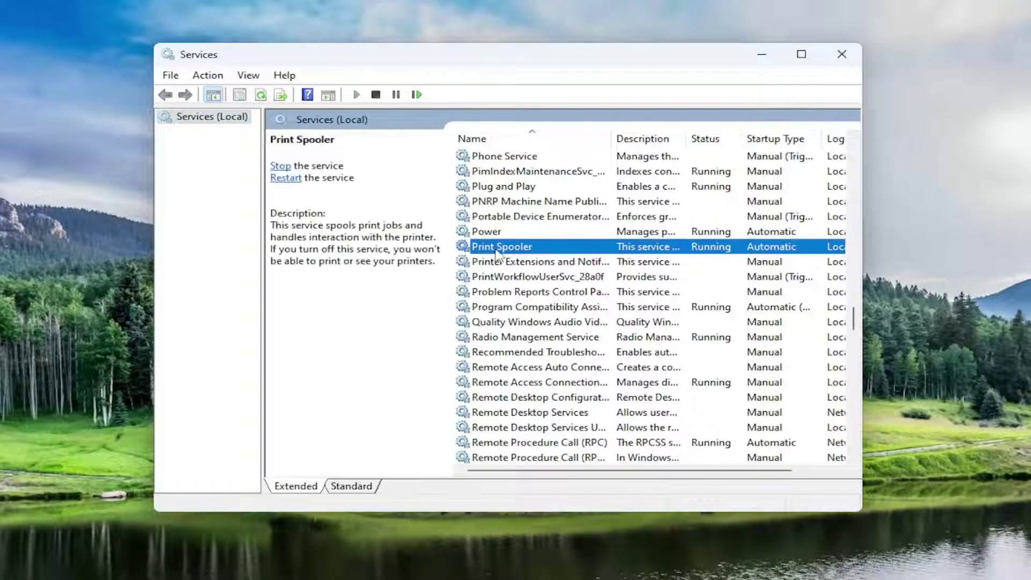
pyautogui.doubleClick(497, 248)
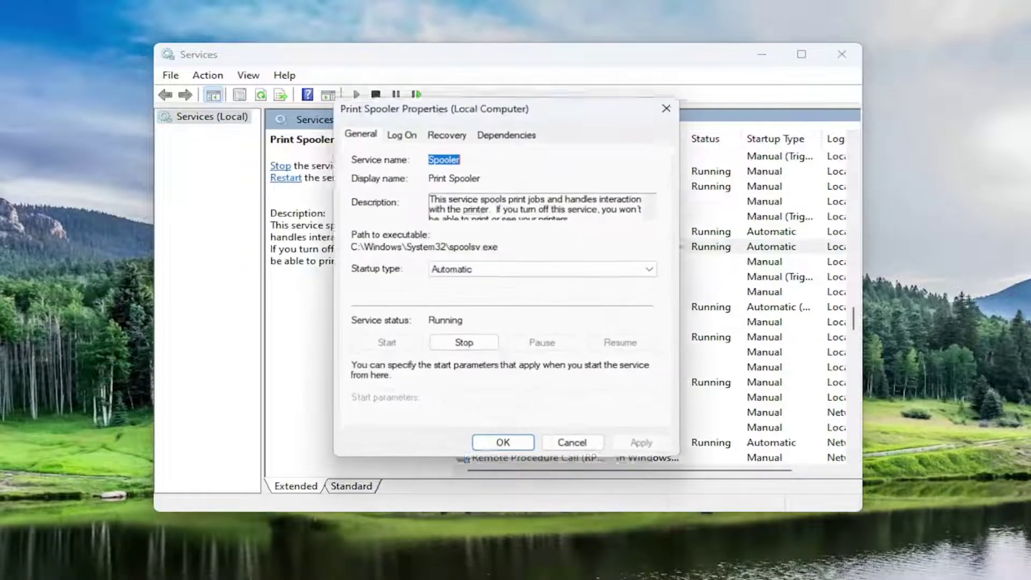
# Step: Set Print Spooler startup to Automatic, stop and restart it, apply, and close Services
pyautogui.click(467, 275)
pyautogui.click(468, 293)
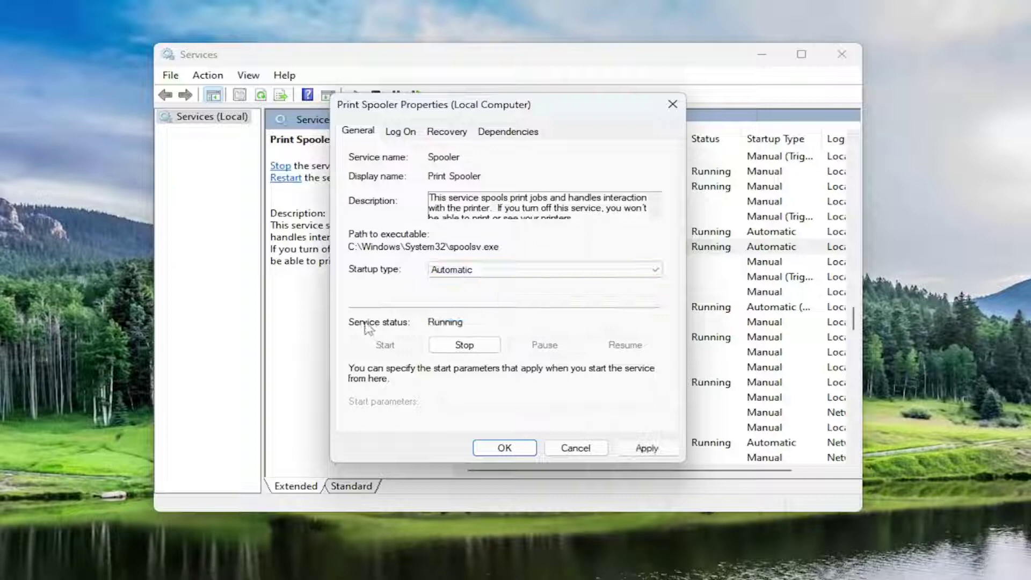
pyautogui.click(452, 345)
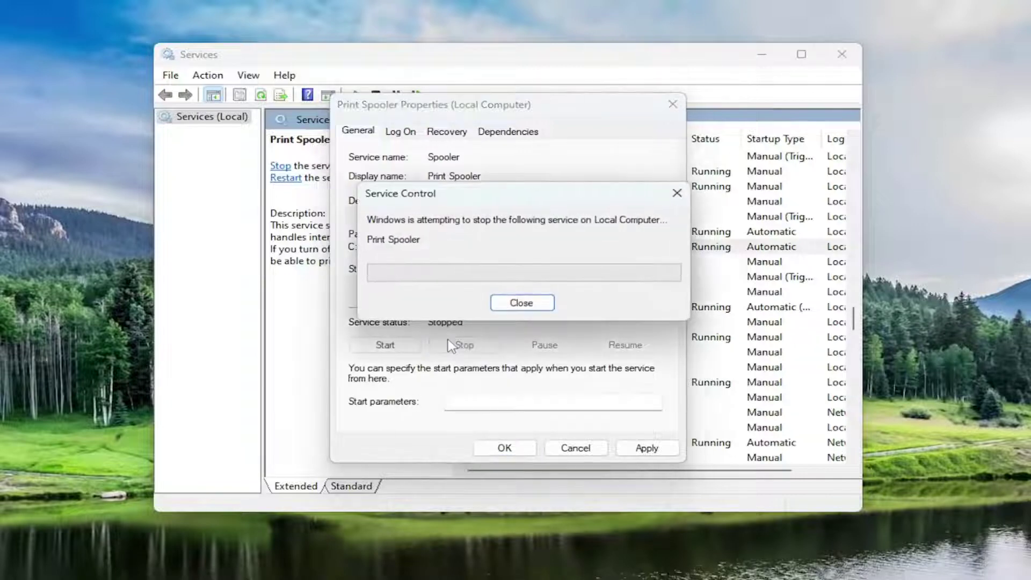
pyautogui.click(385, 344)
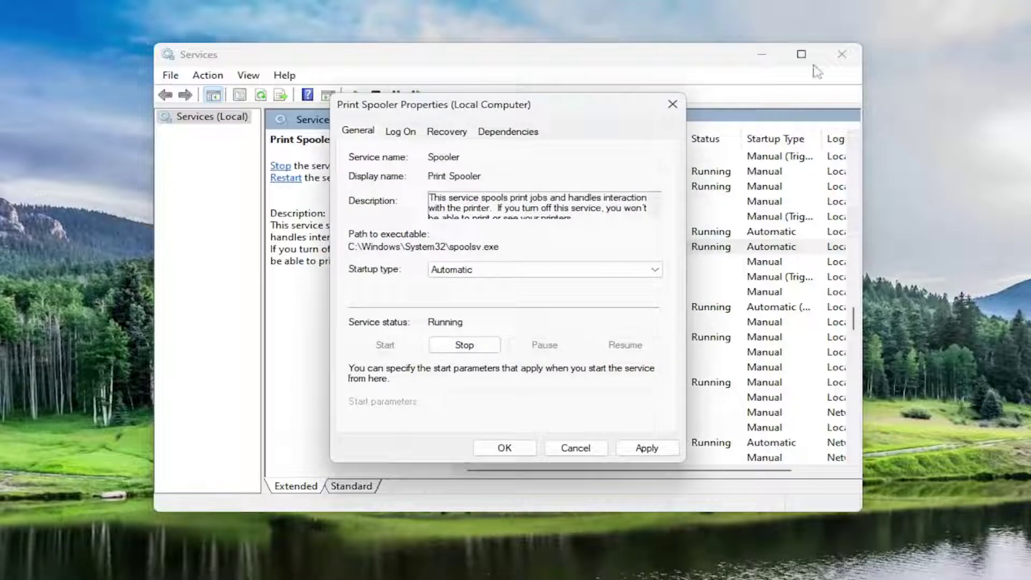
pyautogui.click(661, 448)
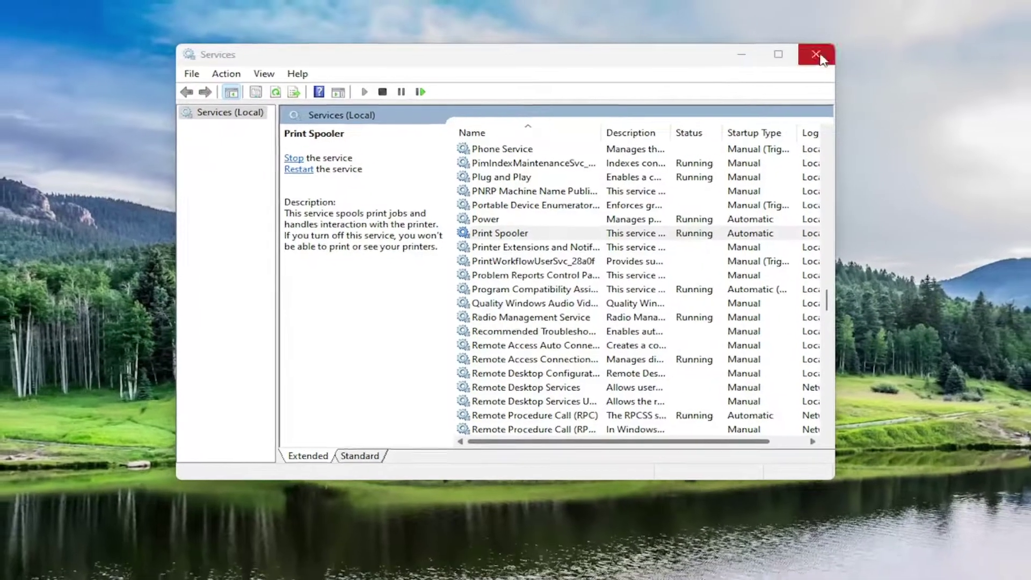
pyautogui.click(836, 54)
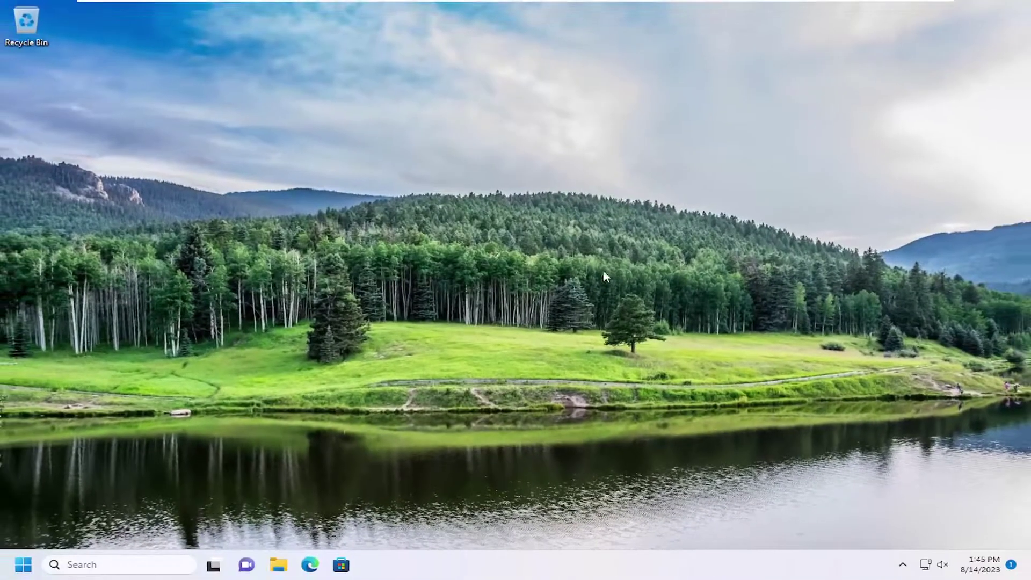
pyautogui.rightClick(21, 566)
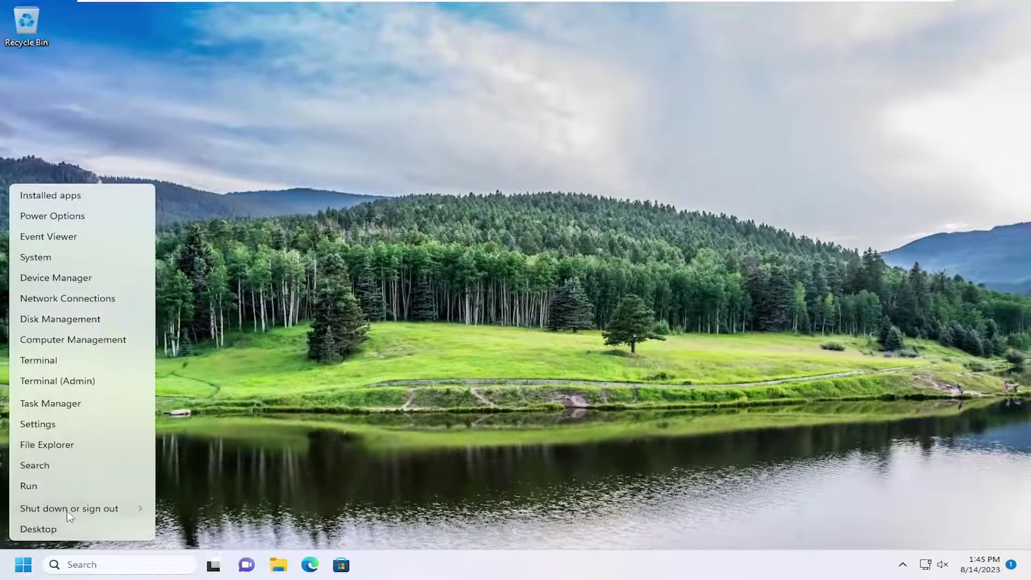